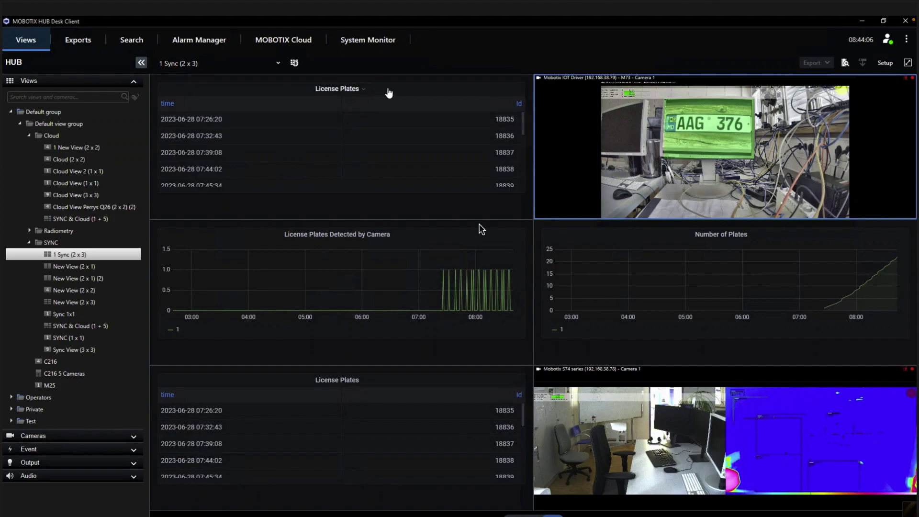
- Maximize the License Plates table to fill the view, then restore the 2x3 dashboard
left_click(408, 93)
key("v")
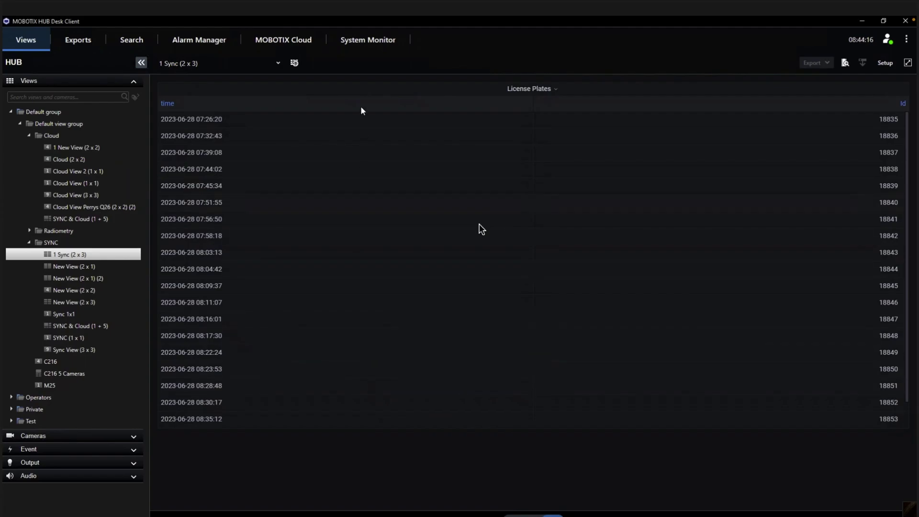
double_click(360, 91)
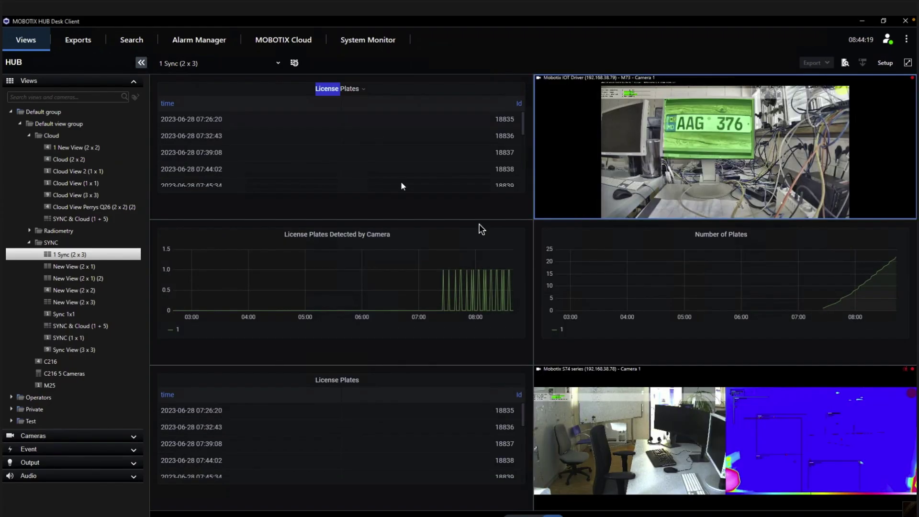
left_click(429, 96)
left_click(430, 97)
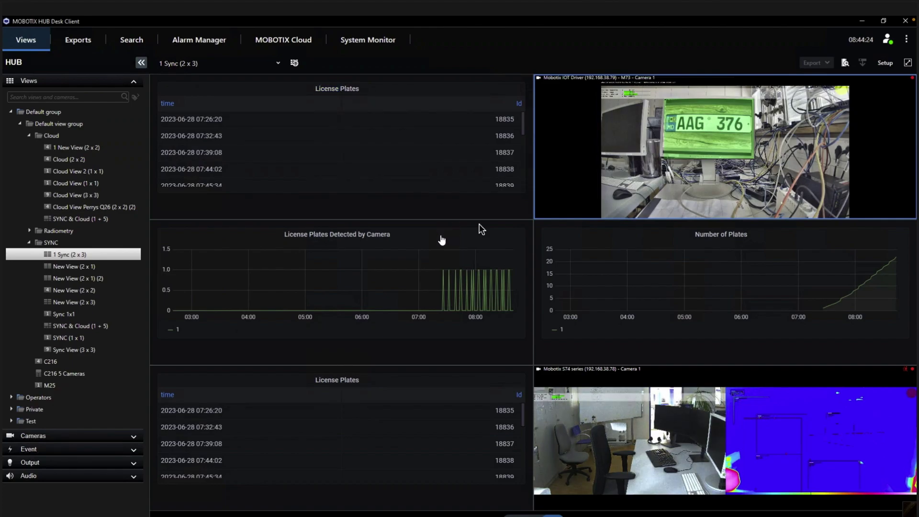
- Maximize the detection chart and zoom it into roughly 07:05–08:36
double_click(442, 240)
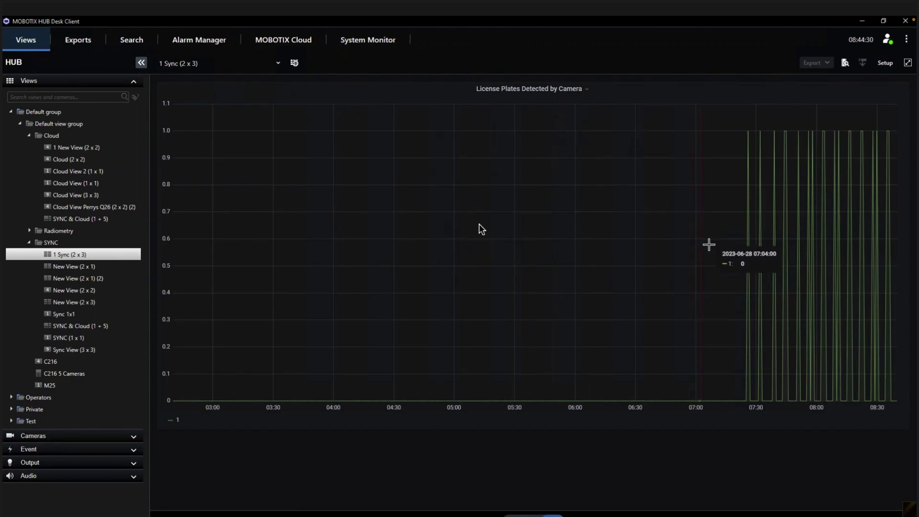
left_click_drag(706, 244, 891, 245)
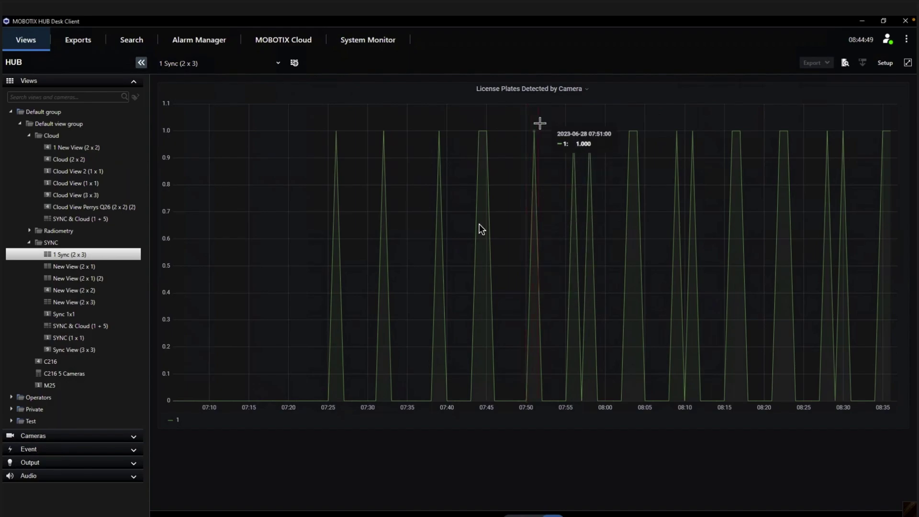
left_click(543, 92)
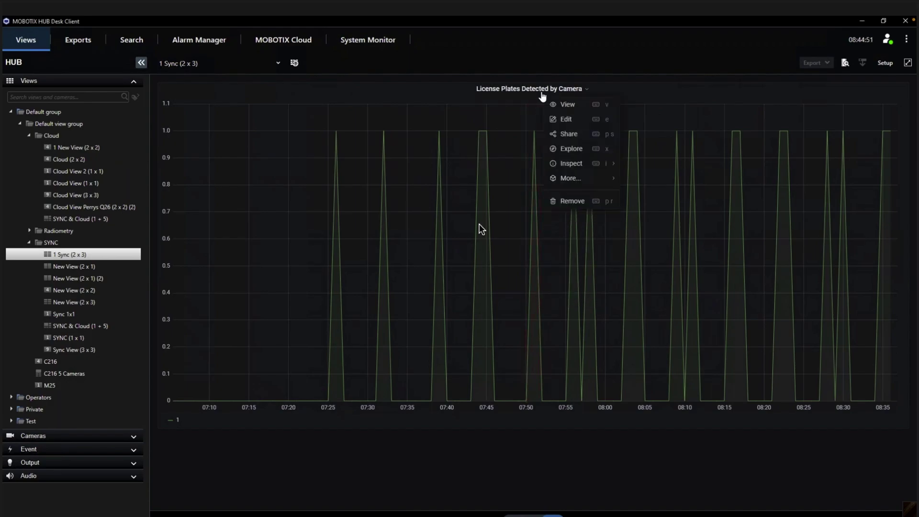
- Inspect the detection chart's per-minute data and download it as a CSV file
mouse_move(580, 165)
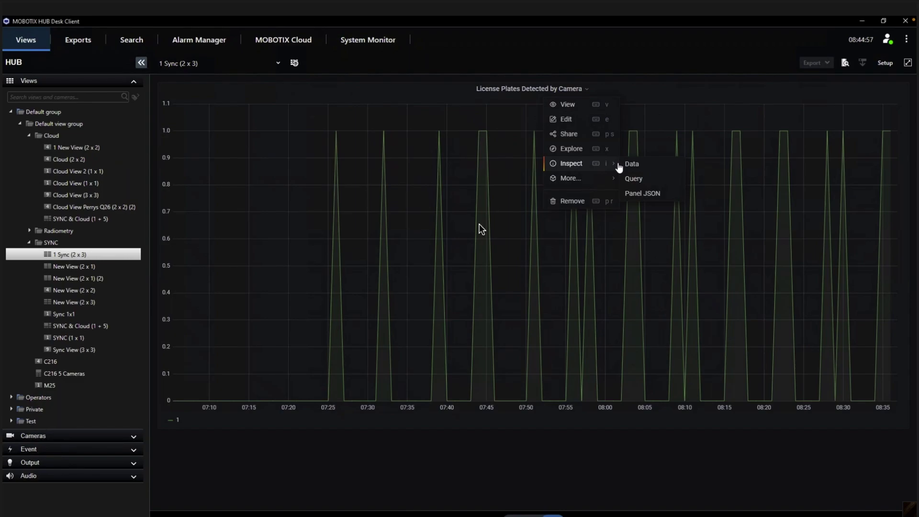
left_click(650, 168)
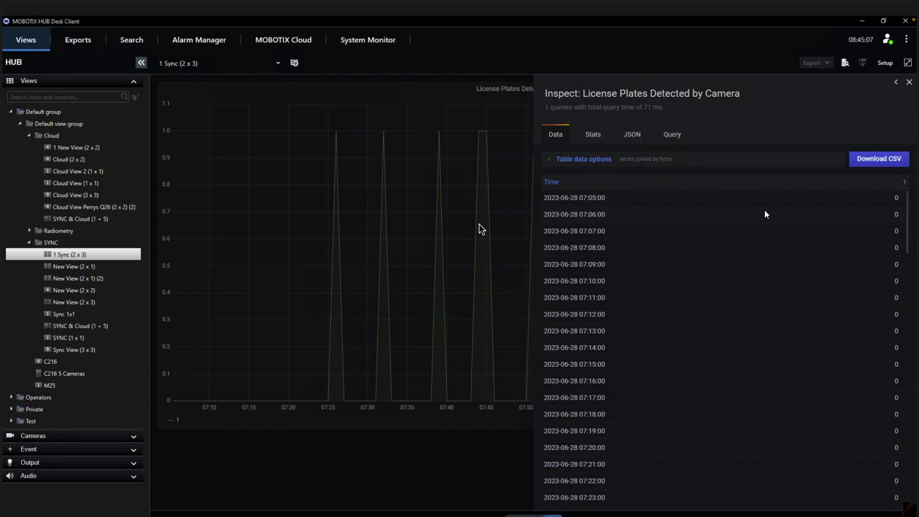
left_click(854, 159)
left_click(885, 165)
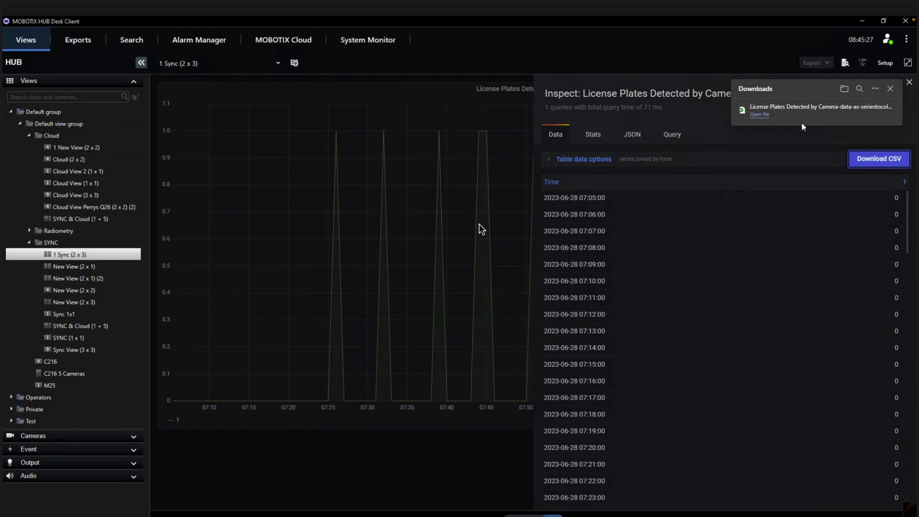
left_click(889, 89)
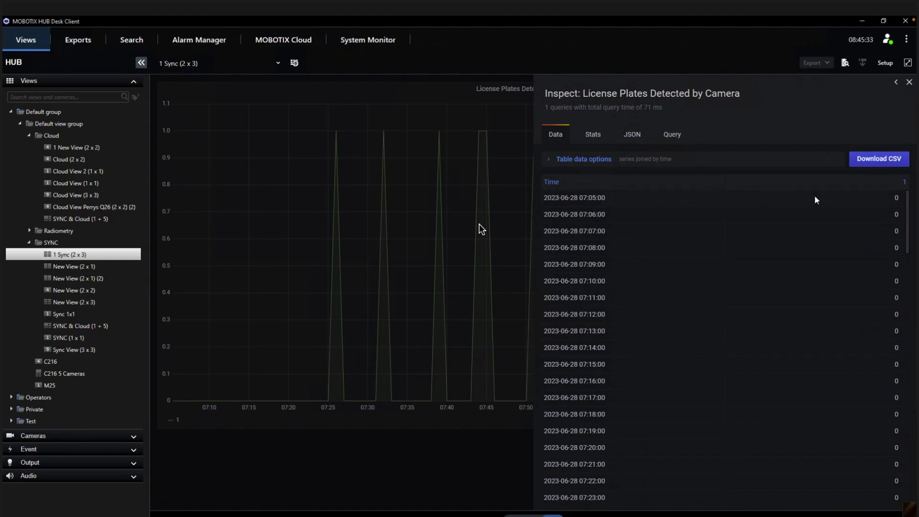
- Close the Inspect pane, return to the 2x3 grid, and jump playback to the 07:39:08 detection
key("Escape")
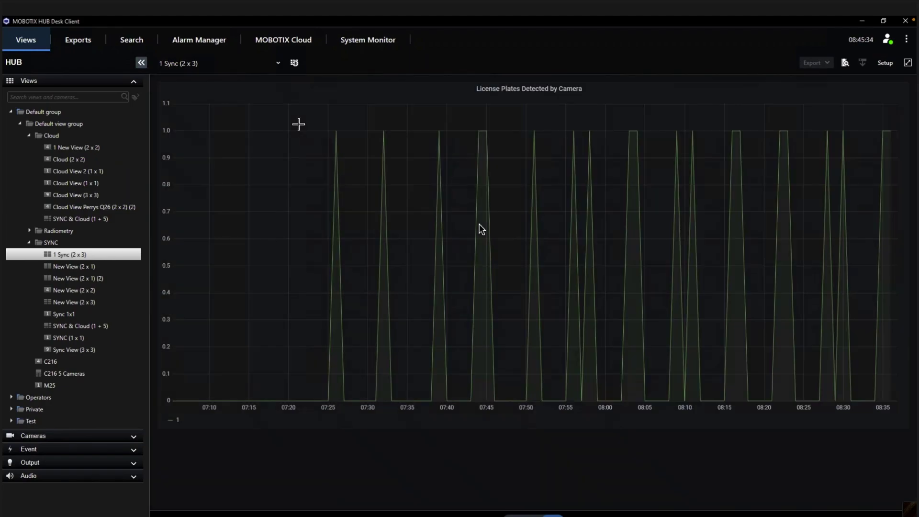
key("Escape")
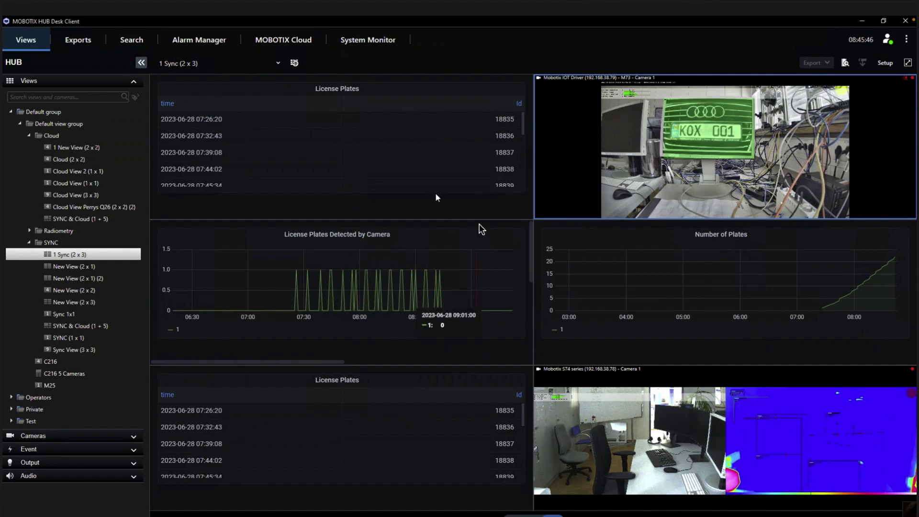
left_click(205, 154)
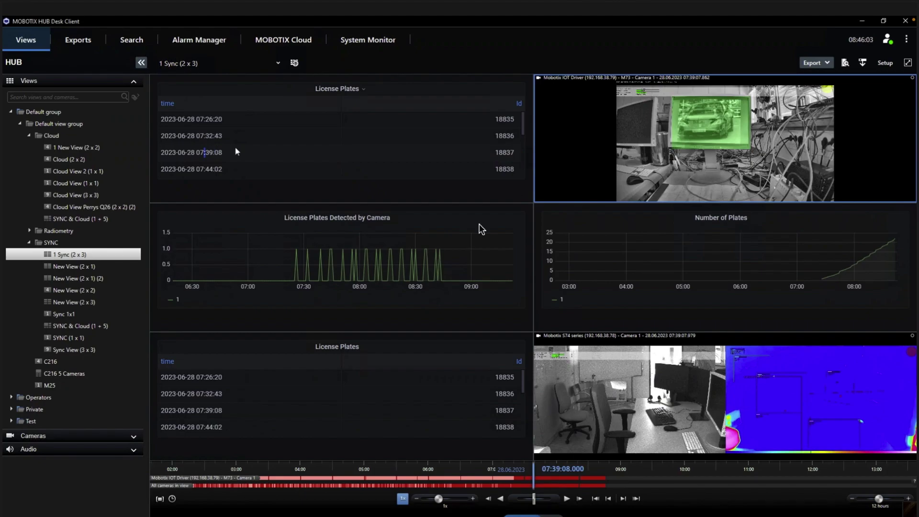
- Jump playback through plate detections at 07:26:20, 07:44:02, 07:56:50 and finally 07:58:18
mouse_move(681, 113)
left_click(206, 118)
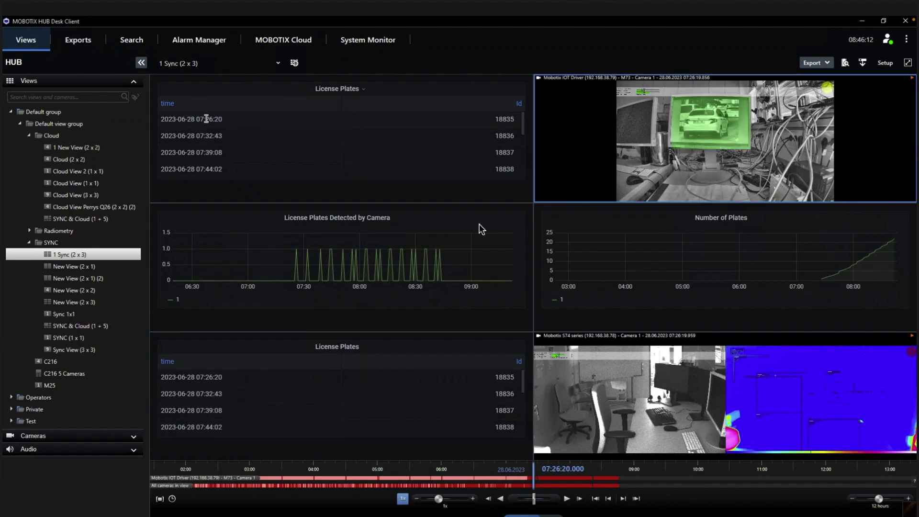
left_click(198, 169)
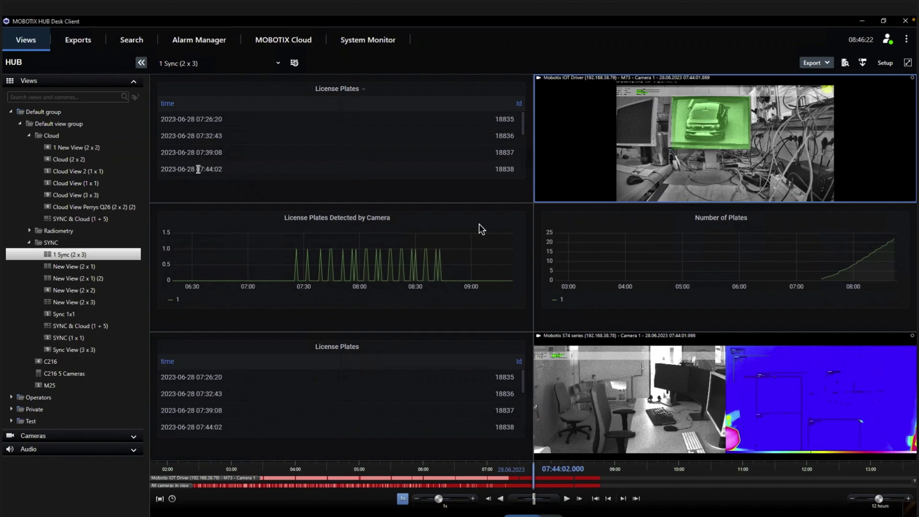
scroll(198, 169, "down", 4)
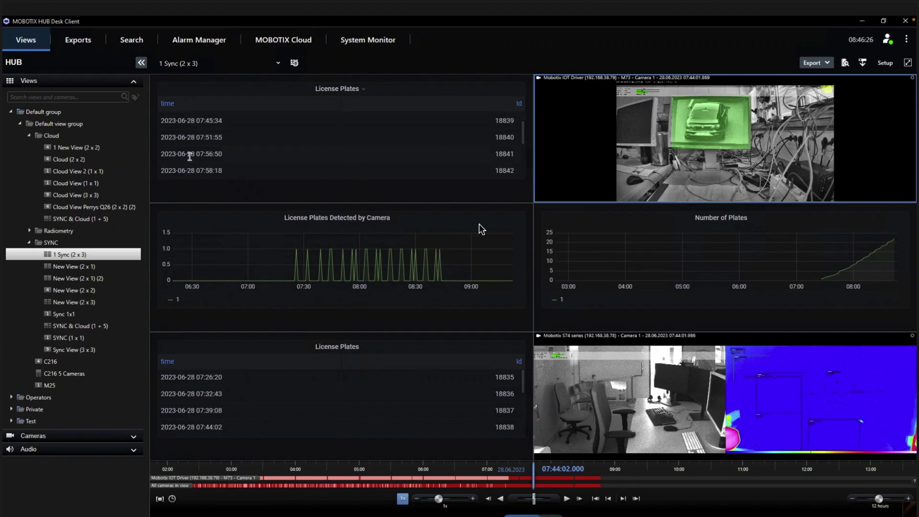
left_click(190, 155)
scroll(189, 156, "down", 1)
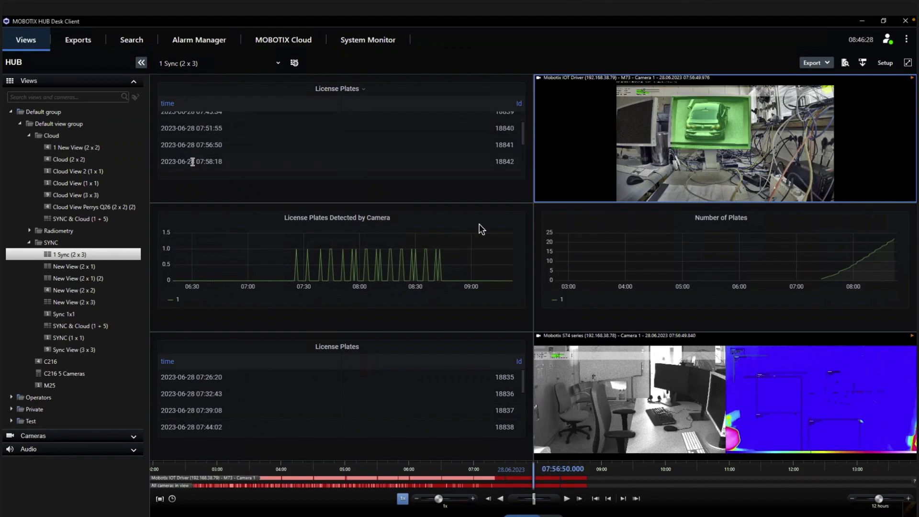
left_click(192, 162)
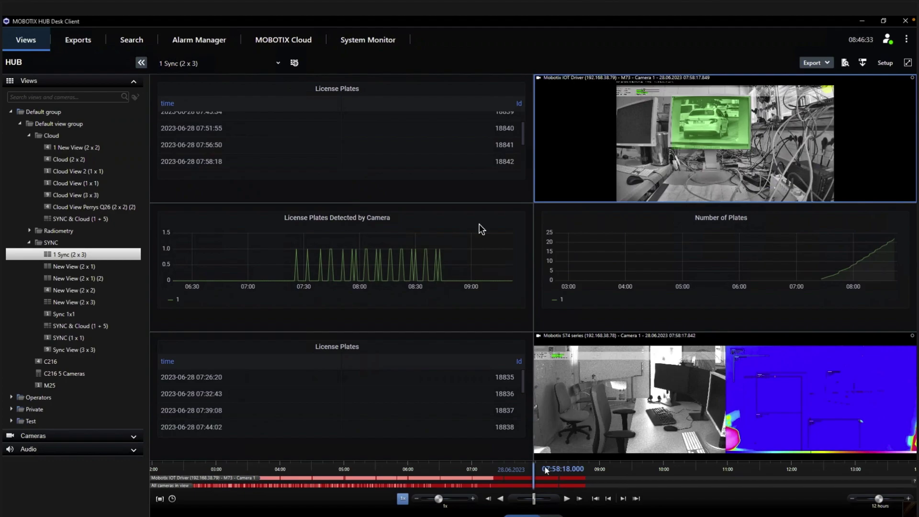
- Scrub the synchronized timeline back to about 07:50, then open Cloud's 1 New View (2 x 2)
left_click_drag(513, 481, 524, 479)
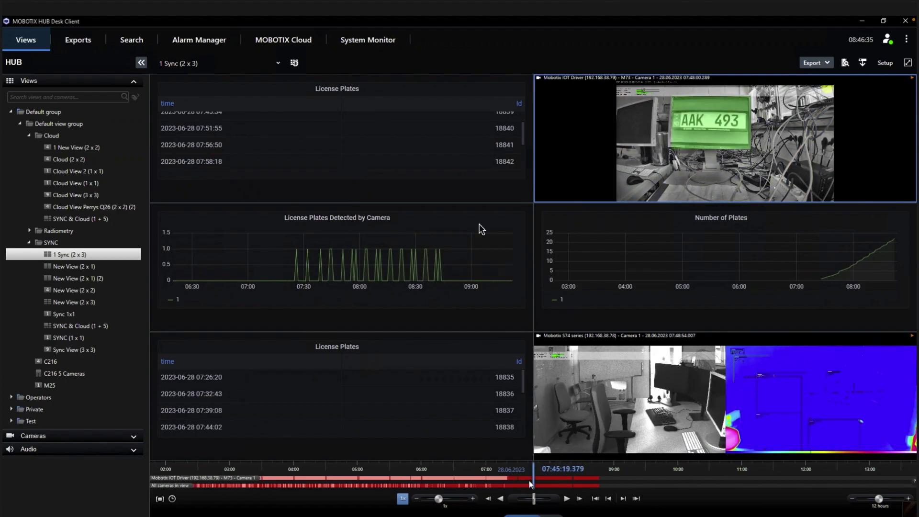
left_click_drag(530, 482, 513, 482)
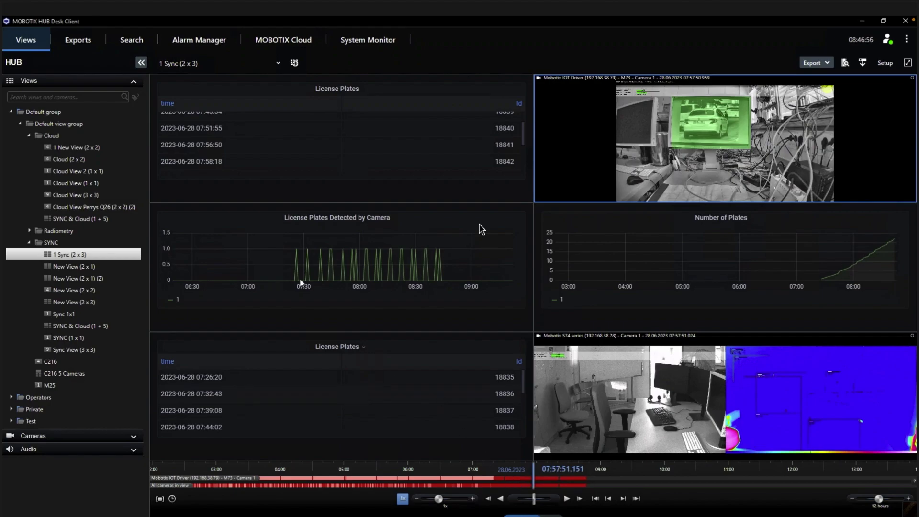
left_click(70, 147)
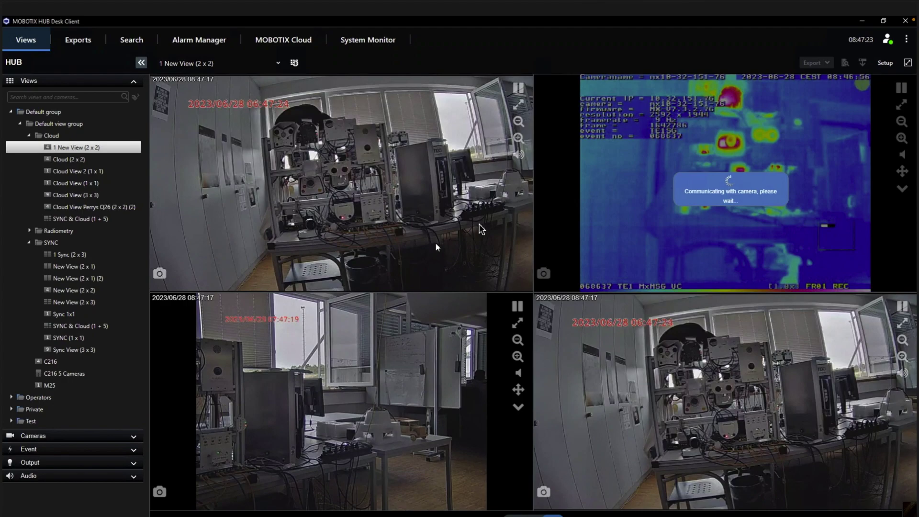
- Maximize and restore the top-left camera tile, then switch all cameras to Playback with Ctrl+P
double_click(386, 231)
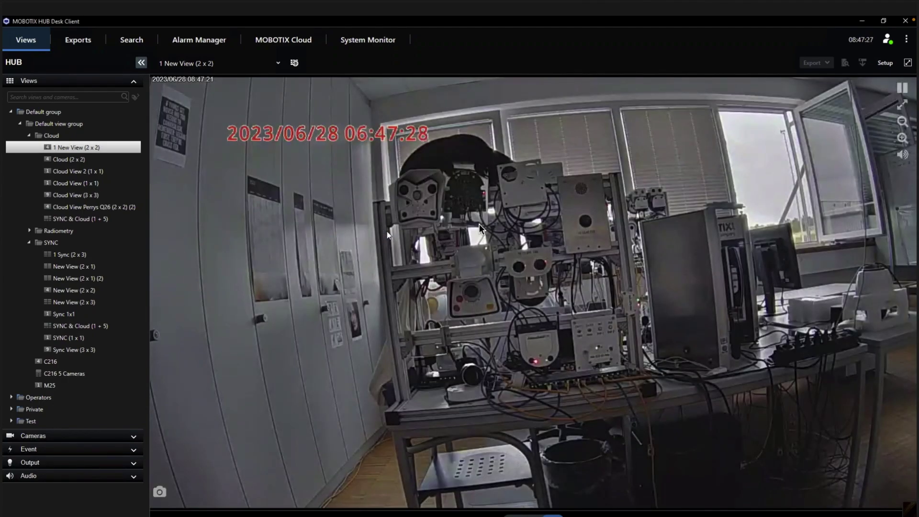
double_click(349, 234)
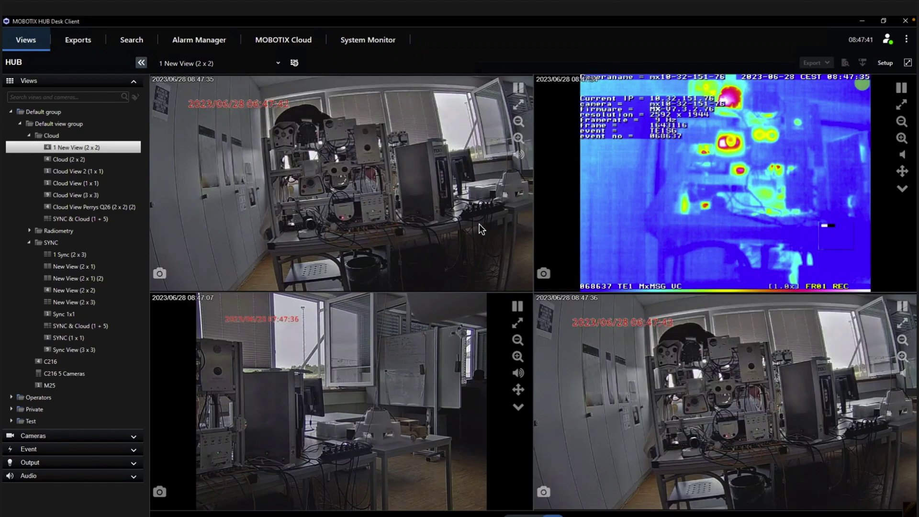
key("ctrl+p")
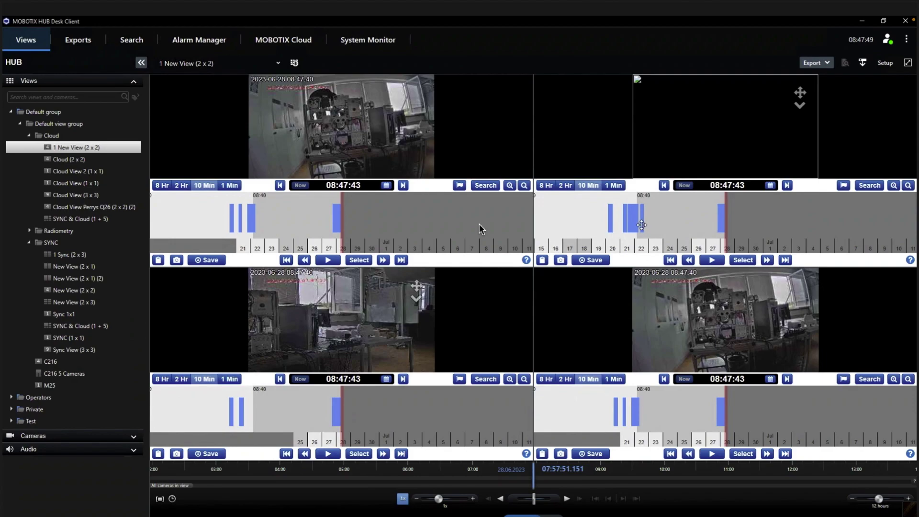
- Rewind all synchronized cameras from 08:47 to around 07:54 on the timeline
left_click_drag(641, 225, 748, 223)
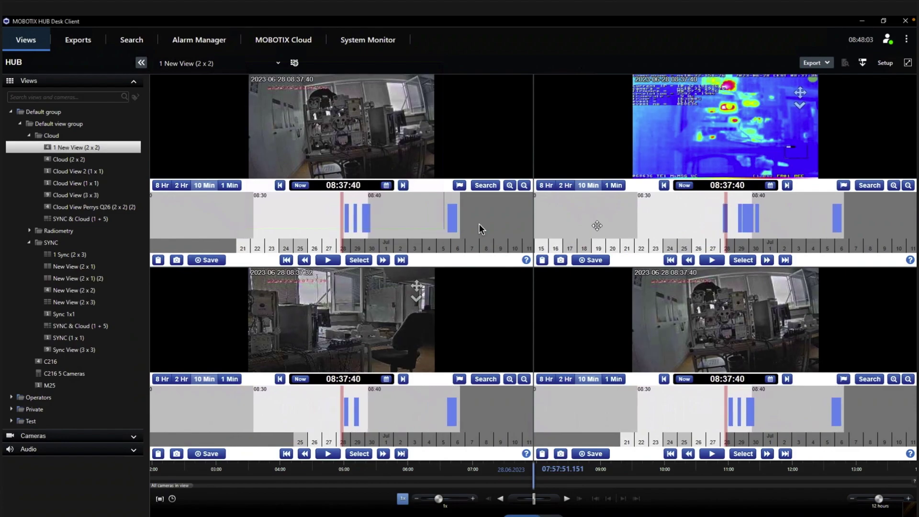
left_click_drag(563, 220, 873, 201)
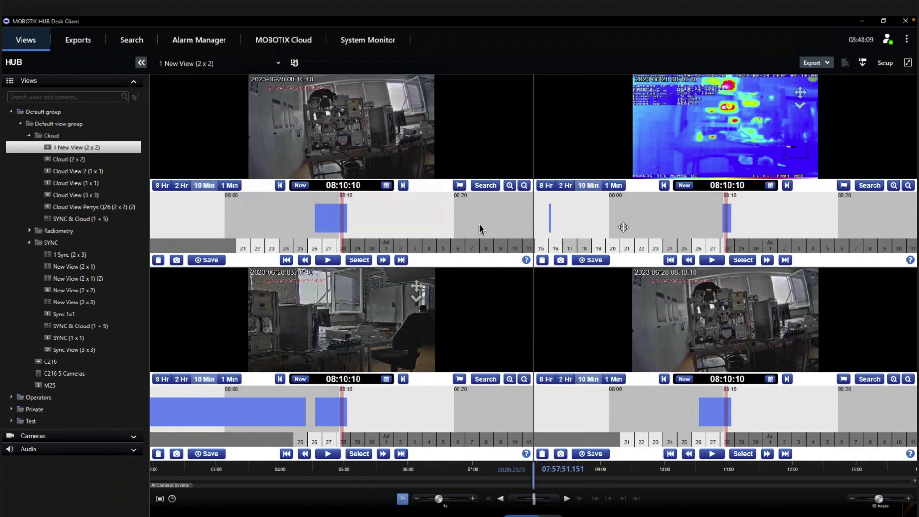
left_click_drag(623, 228, 799, 214)
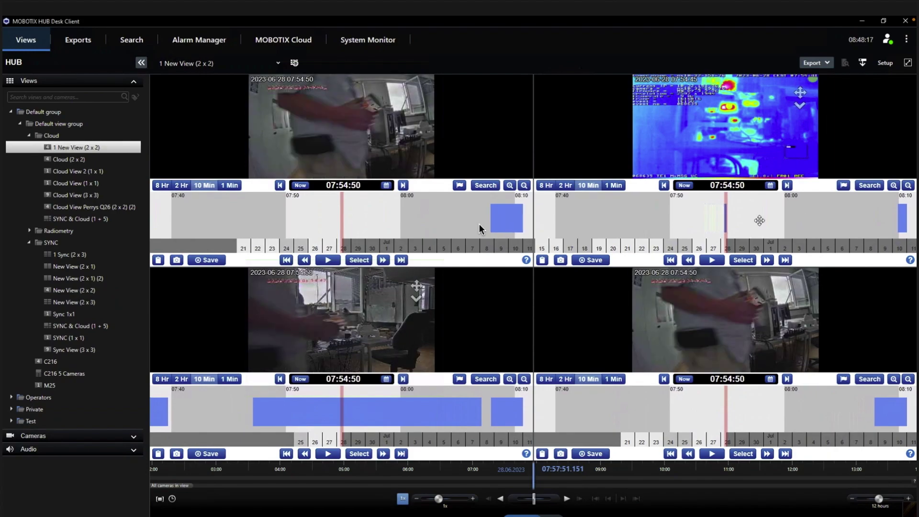
- Play and pause the thermal camera, then maximize its tile to fill the view
left_click(720, 260)
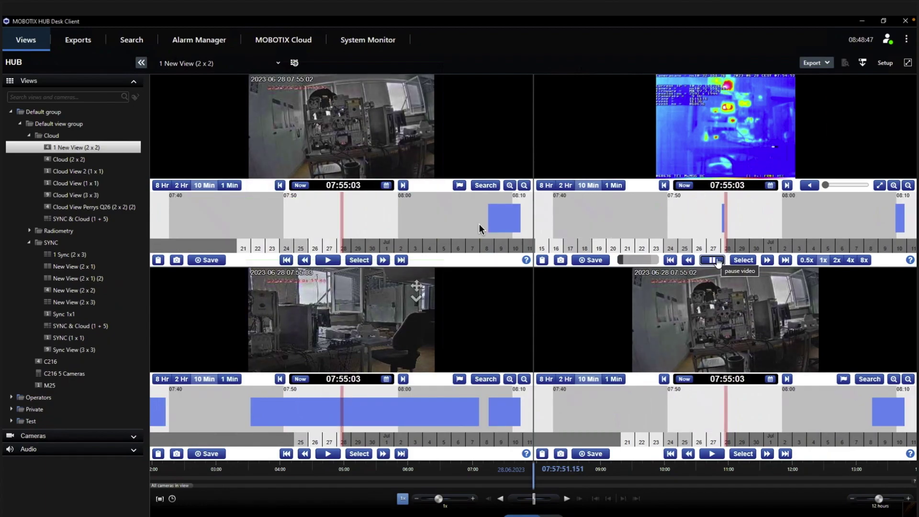
left_click(718, 260)
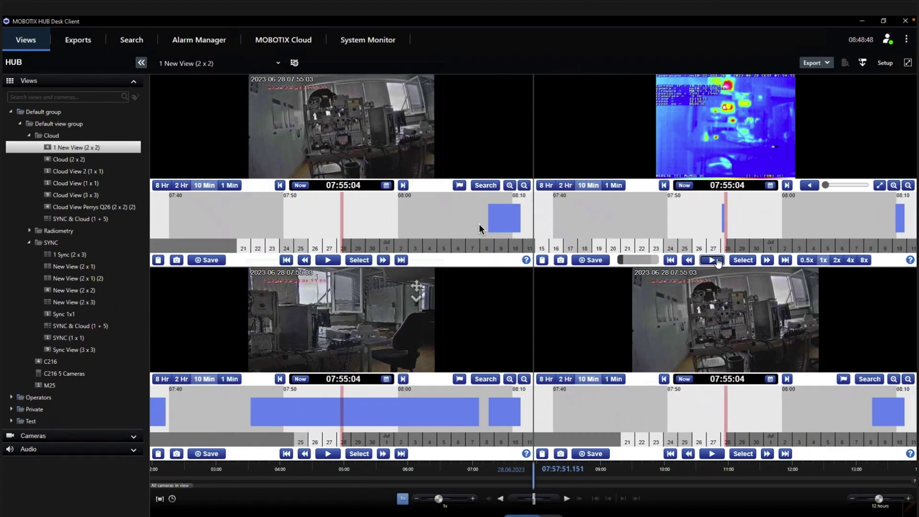
double_click(617, 129)
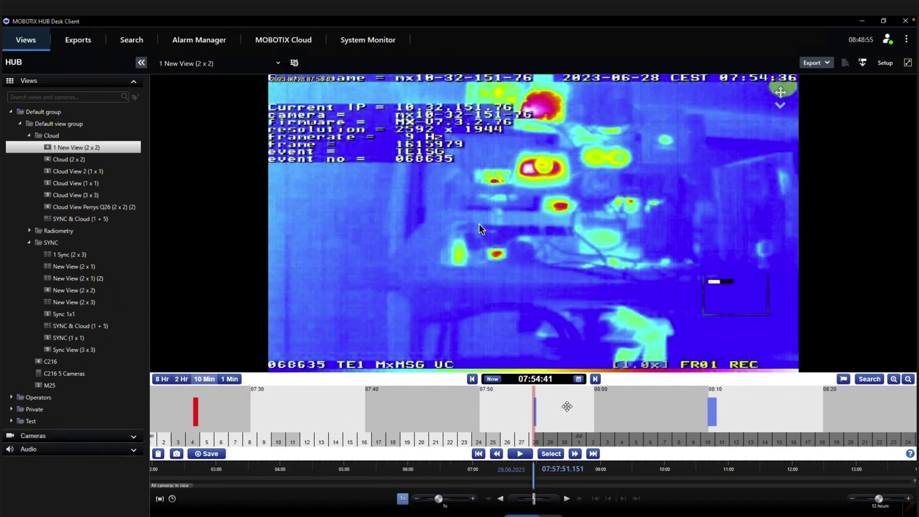
- Play the maximized thermal camera forward to about 08:09:57 and pause it
left_click(519, 454)
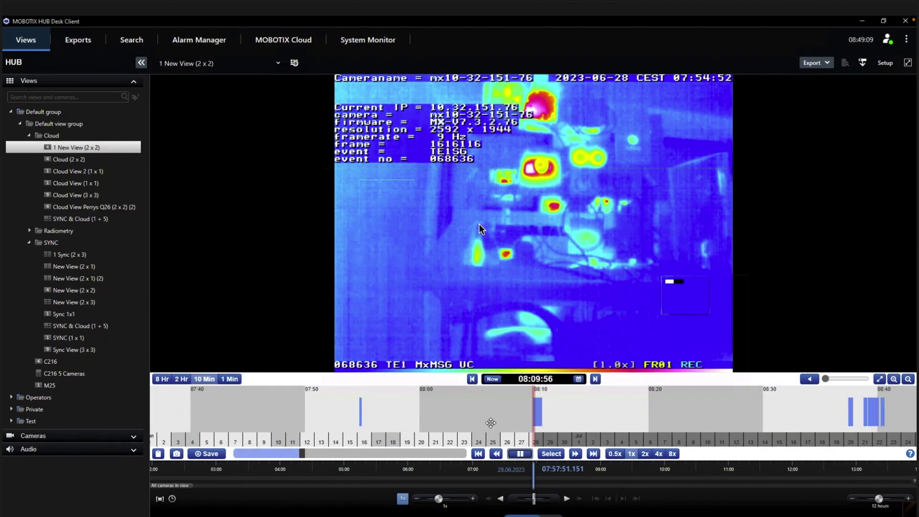
left_click(521, 453)
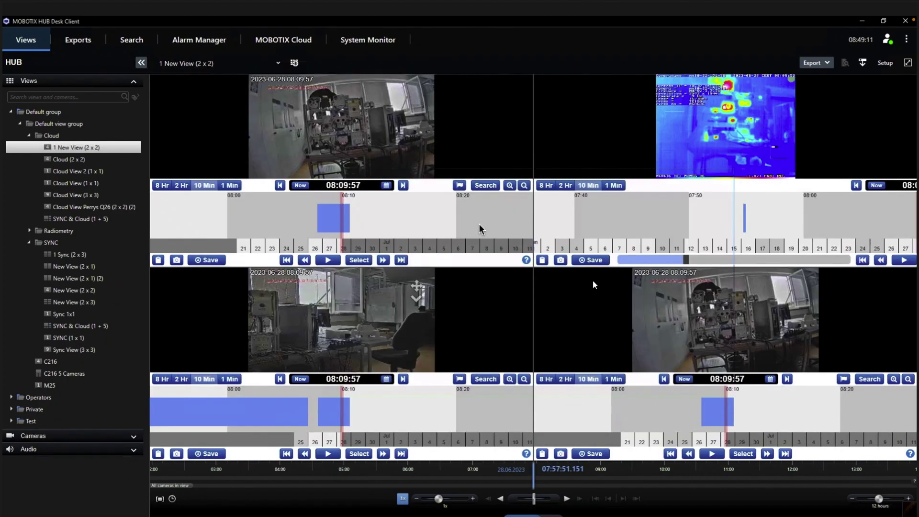
- Restore the thermal camera tile back into the four-camera 2x2 grid
double_click(592, 280)
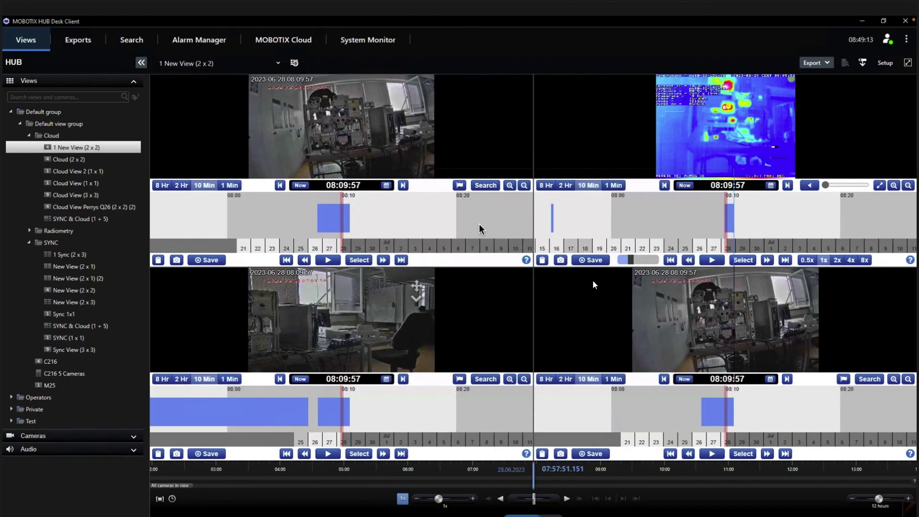